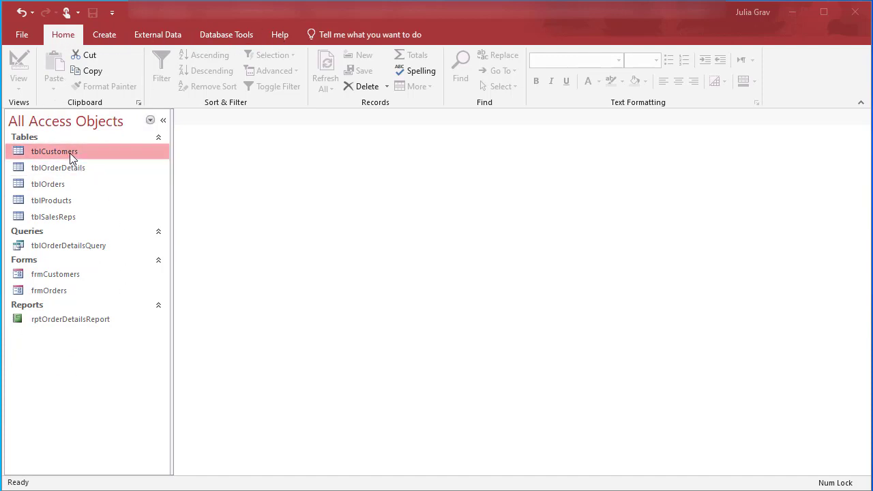
Step: Filter the database object list to tables only, then regroup it by Tables and Related Views
{"action": "left_click", "coordinate": [150, 120]}
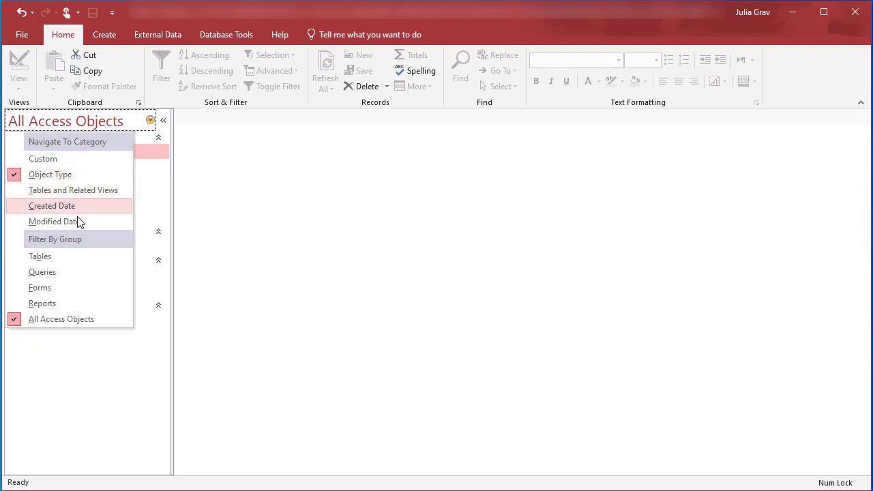
{"action": "left_click", "coordinate": [72, 259]}
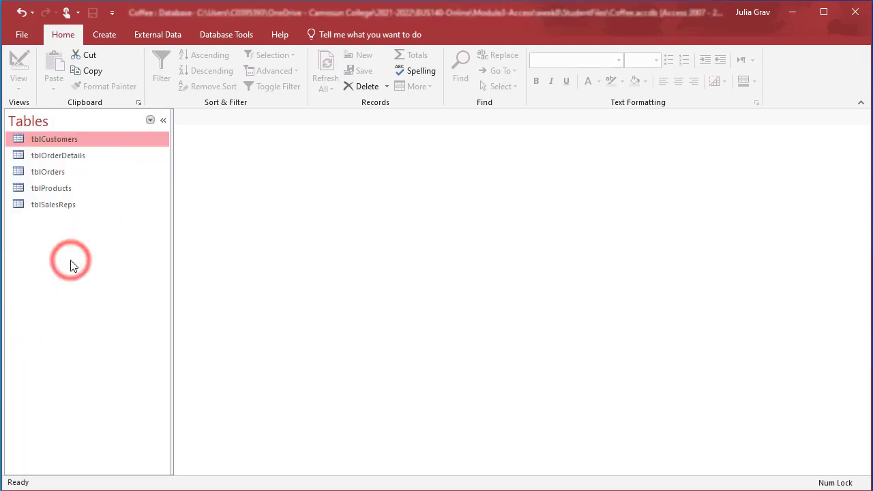
{"action": "left_click", "coordinate": [151, 120]}
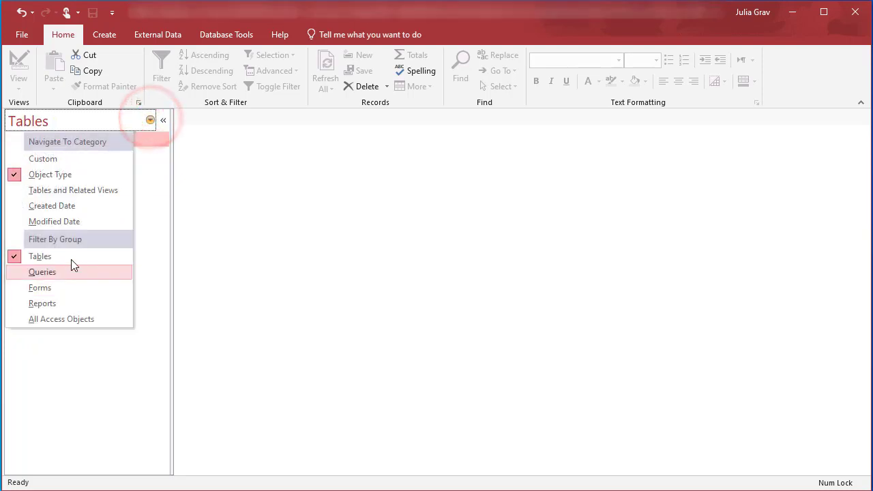
{"action": "left_click", "coordinate": [72, 192]}
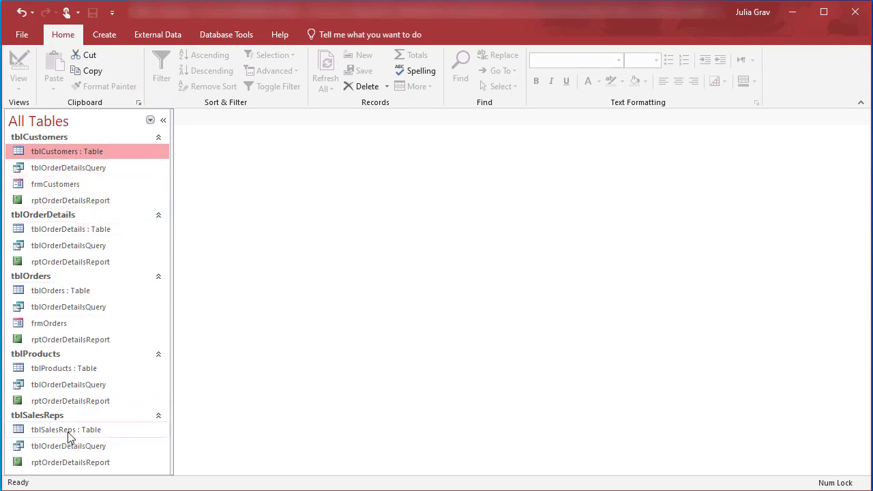
Step: Group the object list by Object Type again and show all Access objects
{"action": "left_click", "coordinate": [149, 121]}
{"action": "left_click", "coordinate": [50, 174]}
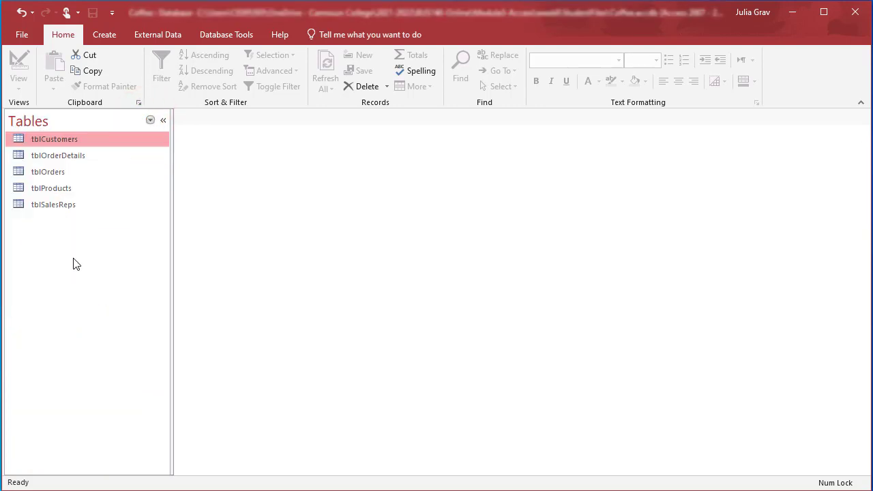
{"action": "left_click", "coordinate": [150, 121]}
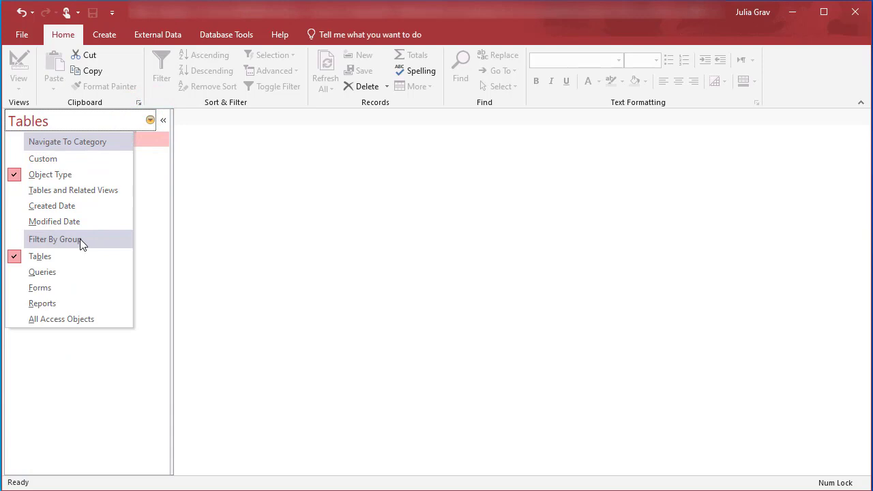
{"action": "left_click", "coordinate": [112, 326]}
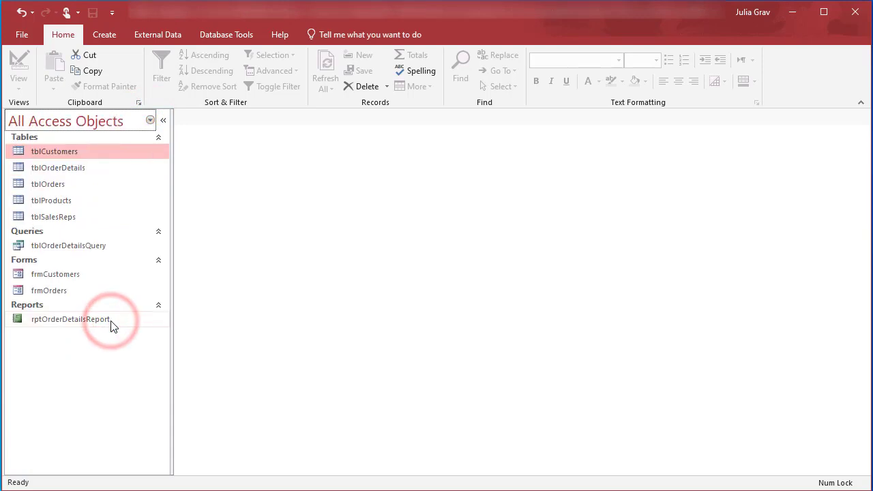
Step: Open the tblCustomers table and switch it to Design View
{"action": "left_click", "coordinate": [67, 155]}
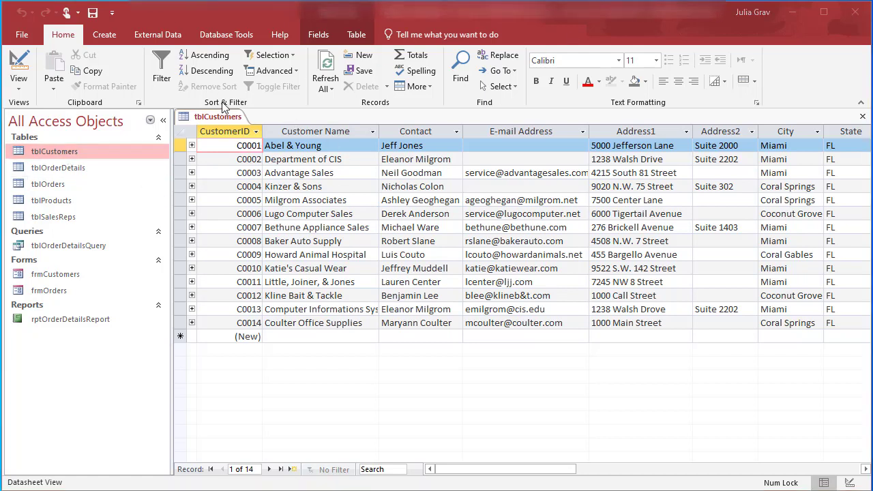
{"action": "left_click", "coordinate": [20, 85]}
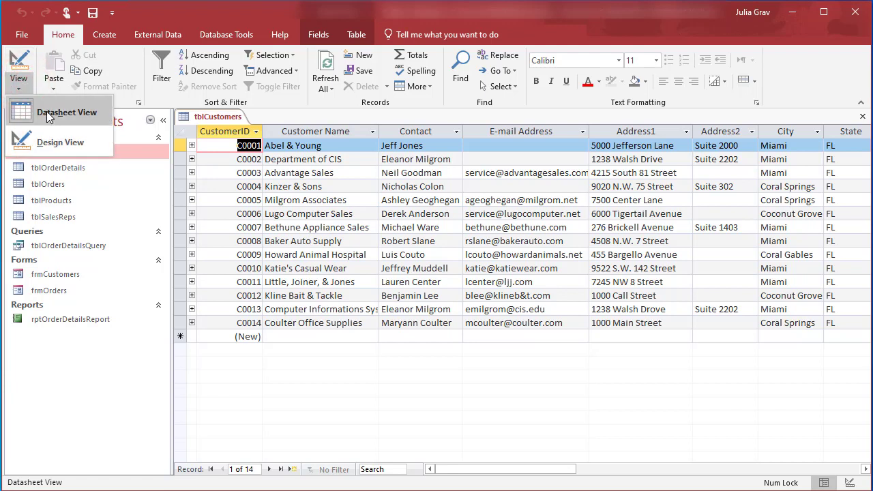
{"action": "left_click", "coordinate": [59, 142]}
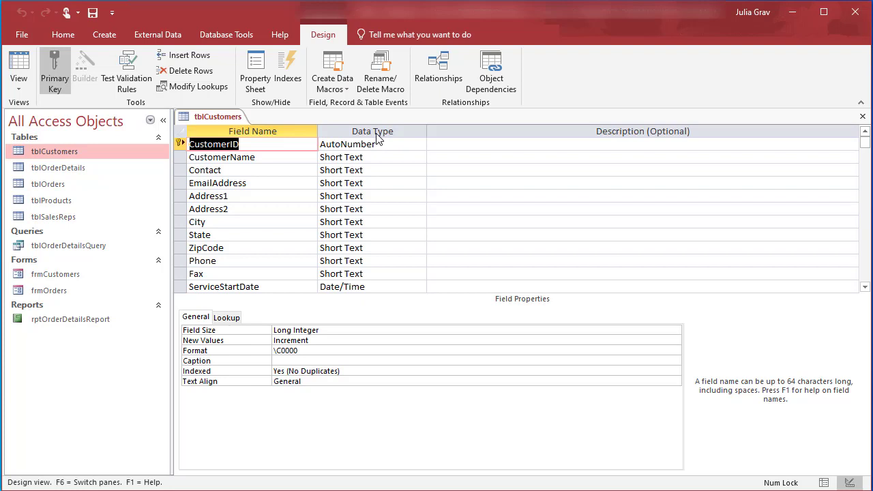
Step: Examine the field properties of CustomerID and Address1 in tblCustomers, then close the table
{"action": "left_click", "coordinate": [303, 149]}
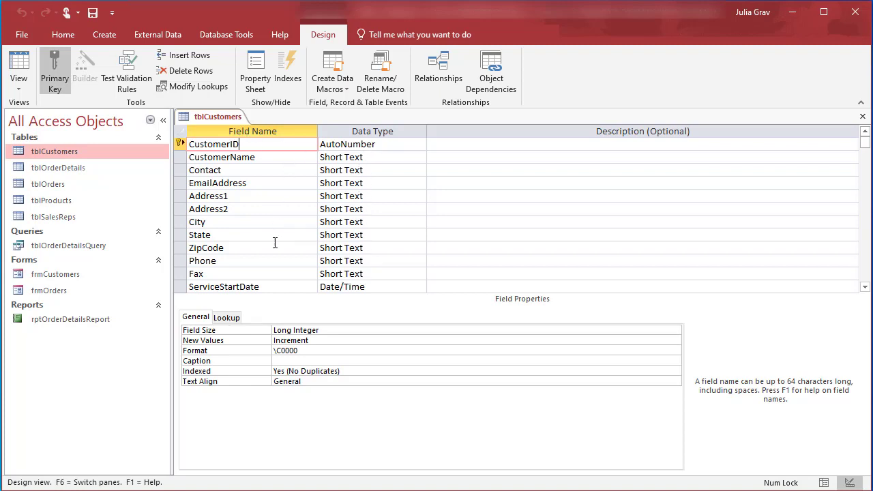
{"action": "left_click", "coordinate": [288, 200]}
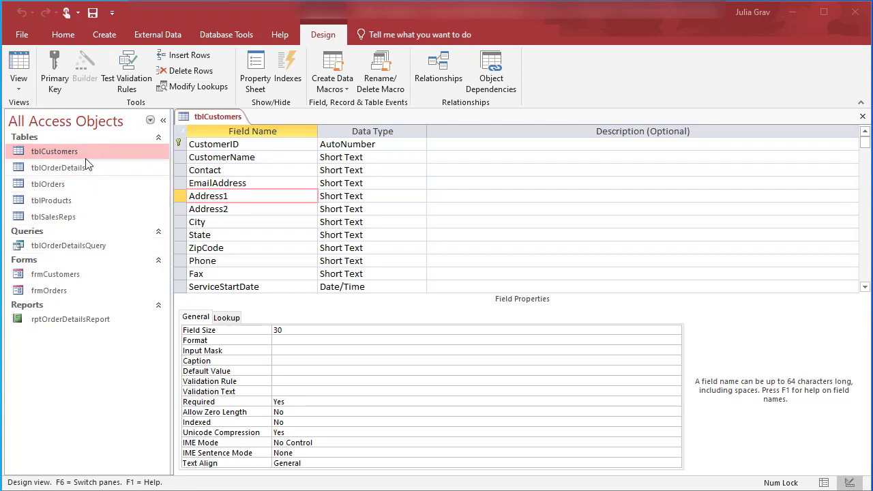
{"action": "right_click", "coordinate": [206, 120]}
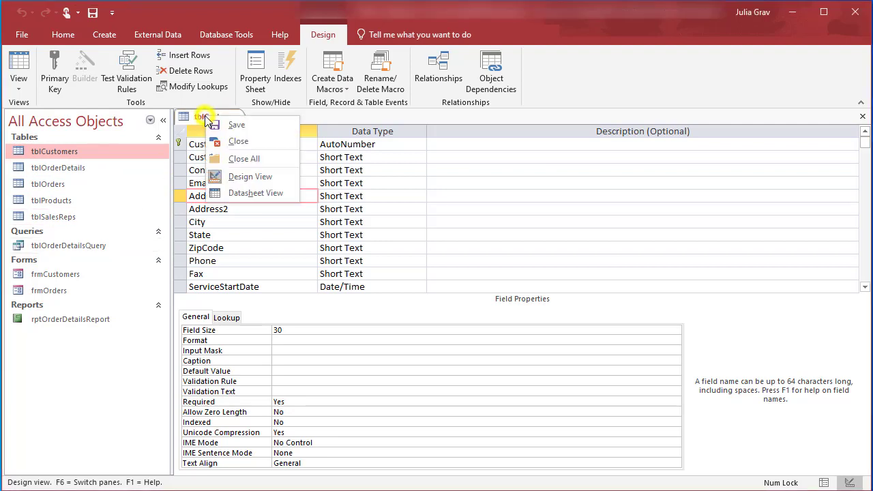
{"action": "left_click", "coordinate": [229, 139]}
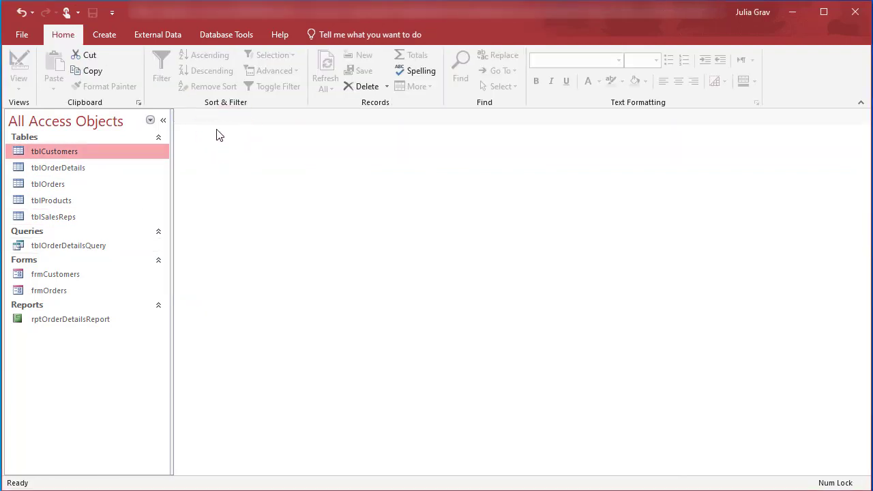
Step: Open the database relationships layout and add all five tables, from tblCustomers to tblSalesReps
{"action": "left_click", "coordinate": [206, 35]}
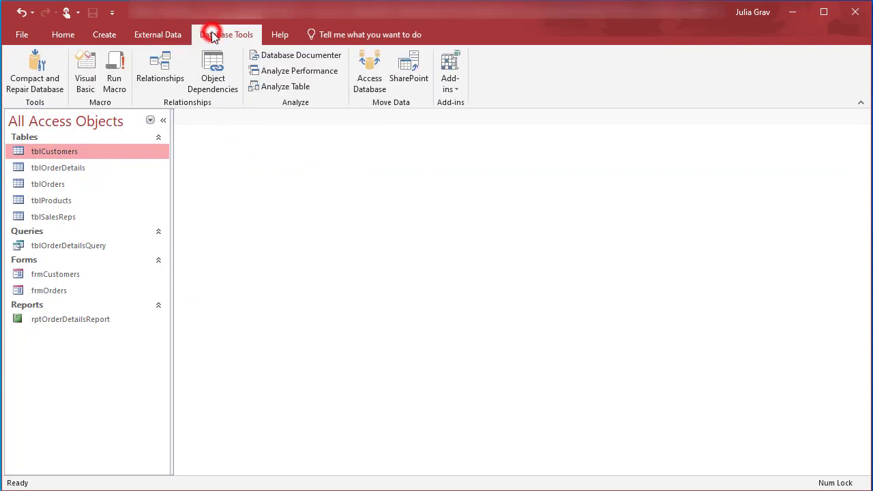
{"action": "left_click", "coordinate": [166, 84]}
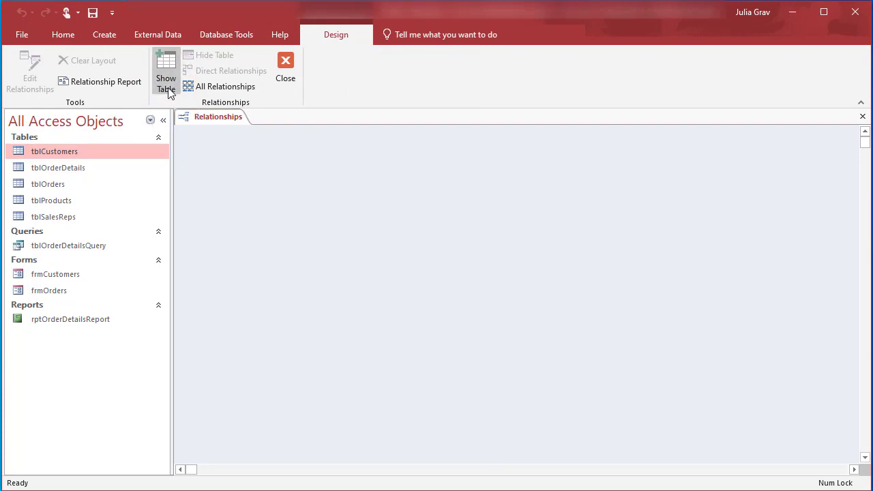
{"action": "left_click", "coordinate": [166, 87]}
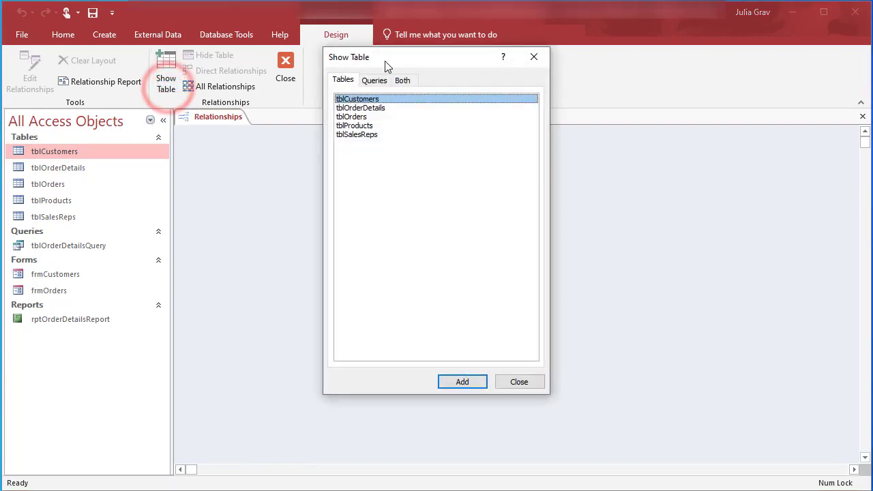
{"action": "left_click_drag", "start_coordinate": [408, 60], "coordinate": [321, 130]}
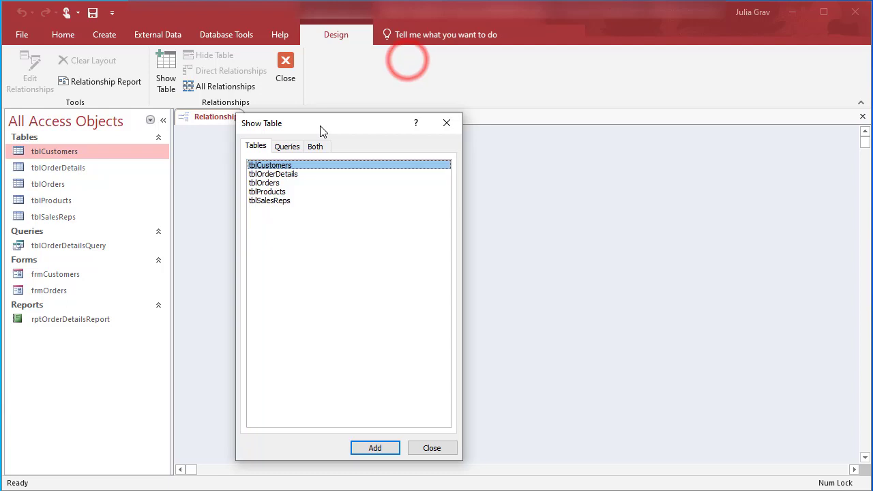
{"action": "left_click", "coordinate": [304, 202], "text": "shift"}
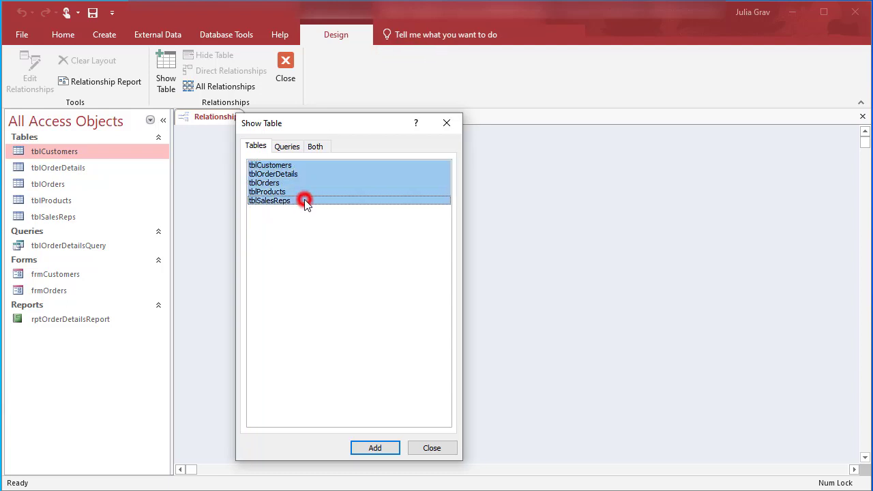
{"action": "left_click", "coordinate": [390, 448]}
{"action": "left_click", "coordinate": [432, 448]}
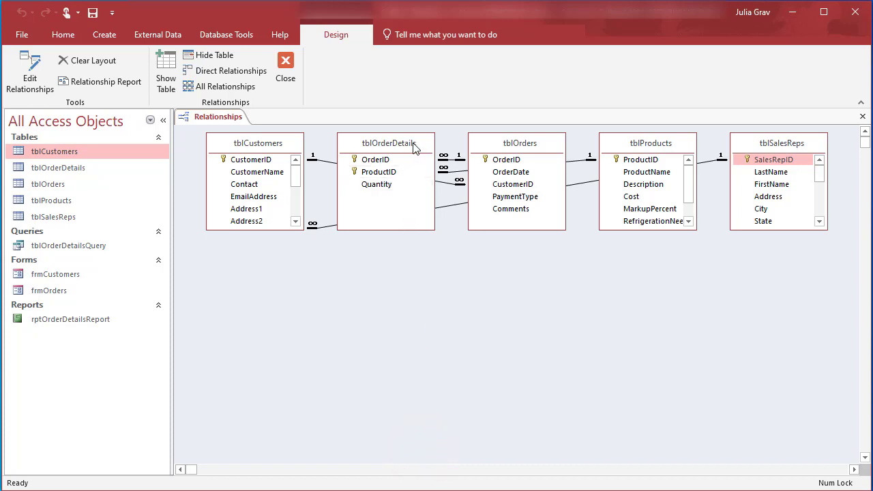
Step: Move tblOrderDetails and tblOrders side by side below the other tables, and shift tblCustomers slightly down and left
{"action": "left_click_drag", "start_coordinate": [414, 143], "coordinate": [573, 275]}
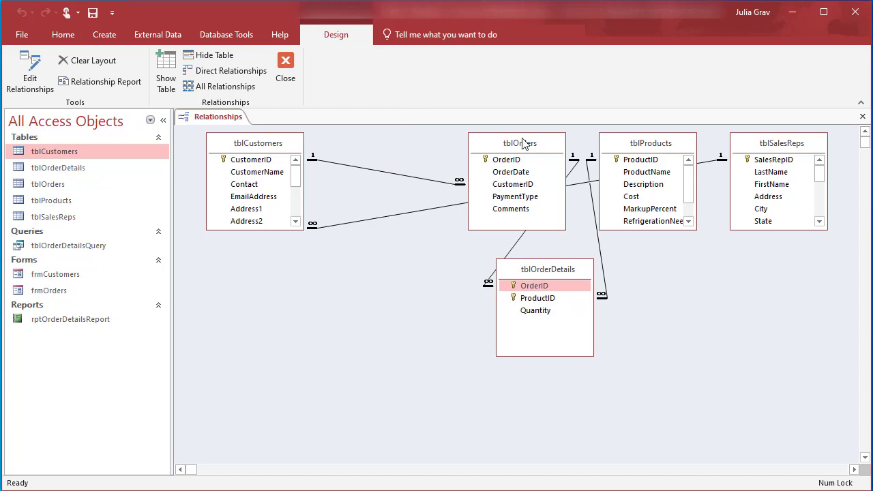
{"action": "left_click_drag", "start_coordinate": [522, 142], "coordinate": [381, 262]}
{"action": "left_click", "coordinate": [271, 144]}
{"action": "left_click_drag", "start_coordinate": [266, 151], "coordinate": [256, 152]}
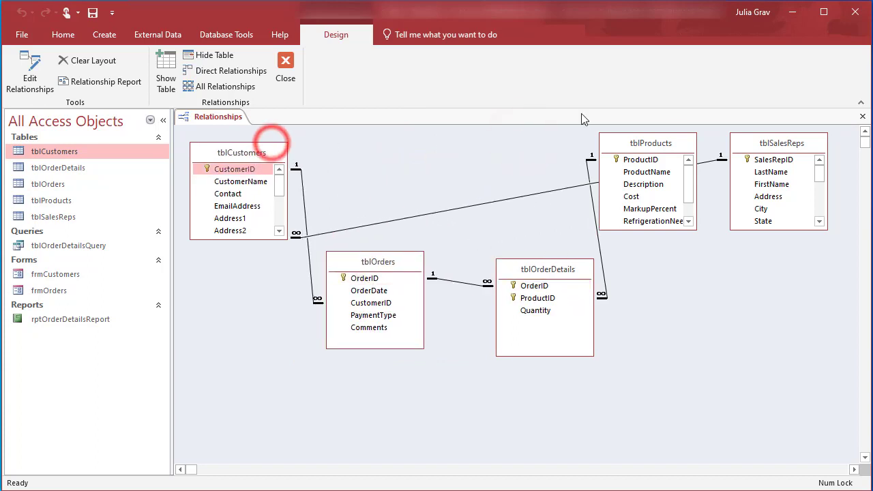
Step: Move tblSalesReps below tblCustomers, shift tblProducts, tblOrderDetails and tblOrders to the right, and lengthen the tblSalesReps and tblProducts boxes
{"action": "left_click_drag", "start_coordinate": [790, 144], "coordinate": [252, 299]}
{"action": "left_click_drag", "start_coordinate": [255, 383], "coordinate": [254, 459]}
{"action": "left_click_drag", "start_coordinate": [657, 142], "coordinate": [761, 146]}
{"action": "left_click_drag", "start_coordinate": [550, 271], "coordinate": [621, 237]}
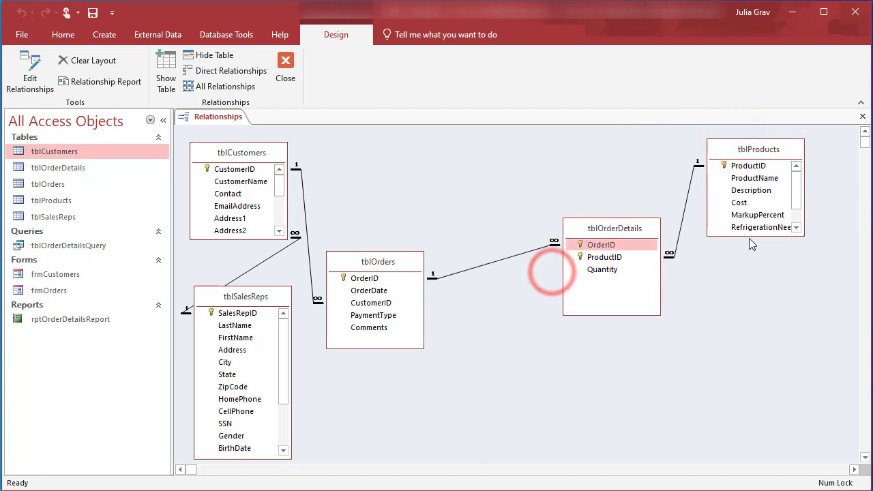
{"action": "left_click_drag", "start_coordinate": [746, 236], "coordinate": [747, 309]}
{"action": "left_click_drag", "start_coordinate": [396, 267], "coordinate": [487, 250]}
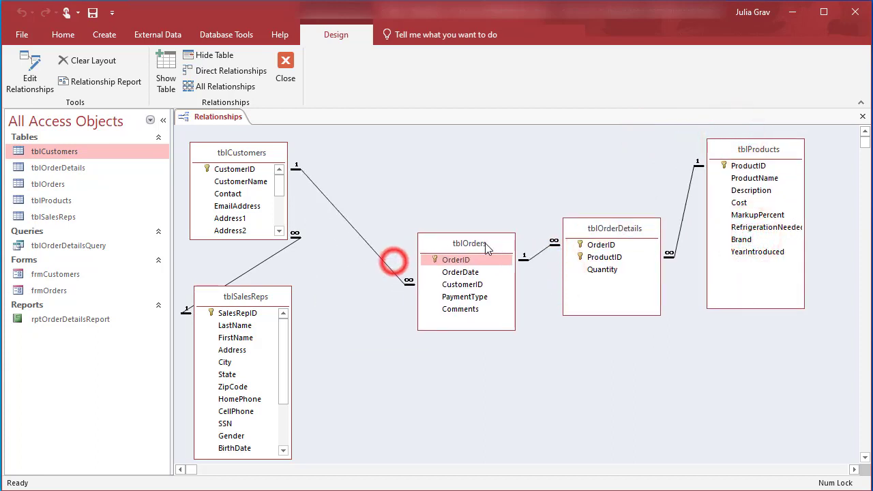
Step: Arrange tblCustomers between tblSalesReps and tblOrders, and lengthen the tblCustomers and tblSalesReps boxes to show more fields
{"action": "left_click_drag", "start_coordinate": [257, 159], "coordinate": [367, 156]}
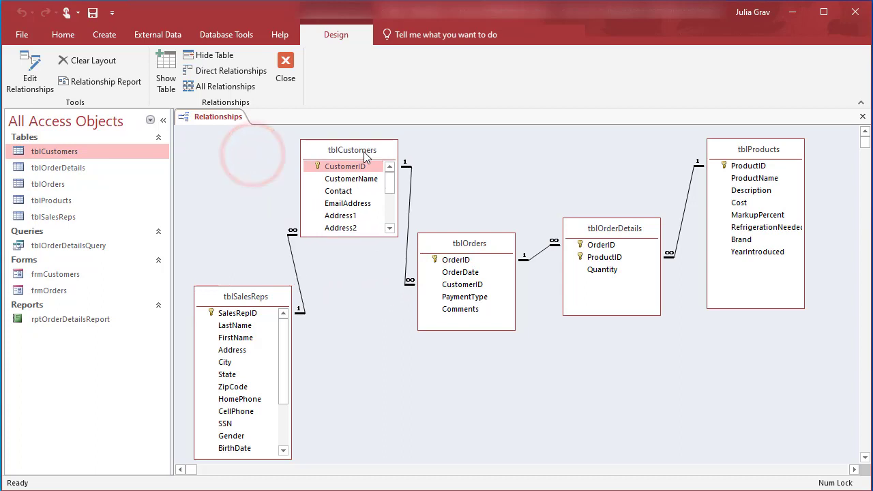
{"action": "left_click_drag", "start_coordinate": [366, 235], "coordinate": [364, 378]}
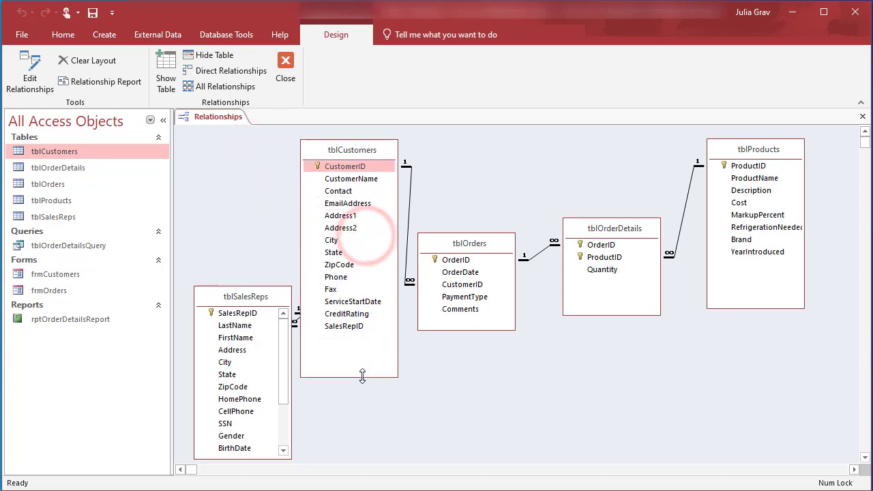
{"action": "left_click_drag", "start_coordinate": [237, 300], "coordinate": [212, 239]}
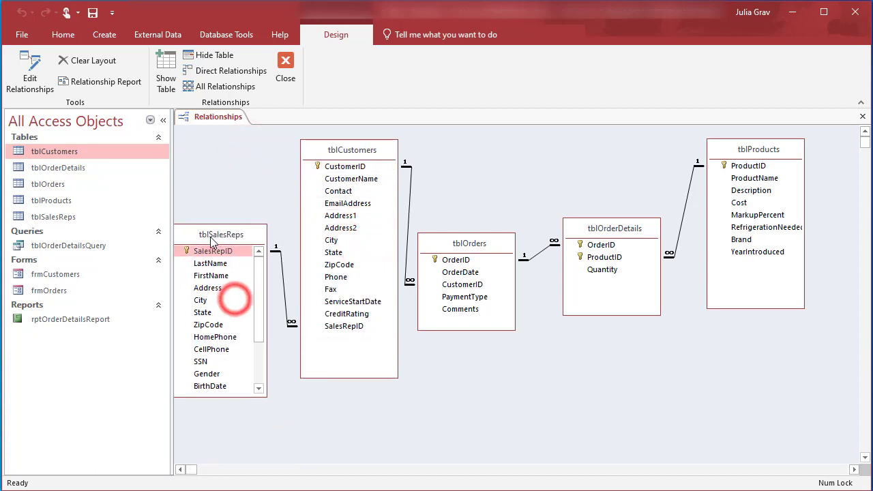
{"action": "left_click_drag", "start_coordinate": [227, 396], "coordinate": [254, 463]}
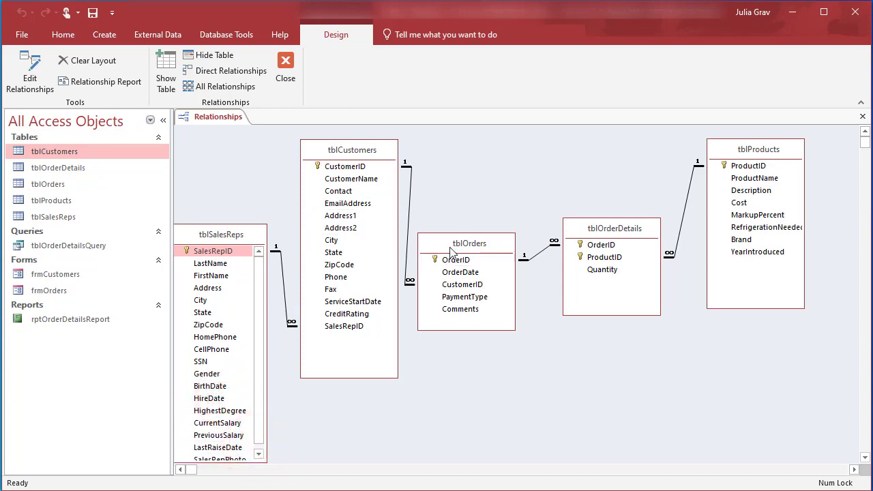
{"action": "left_click_drag", "start_coordinate": [454, 250], "coordinate": [471, 257]}
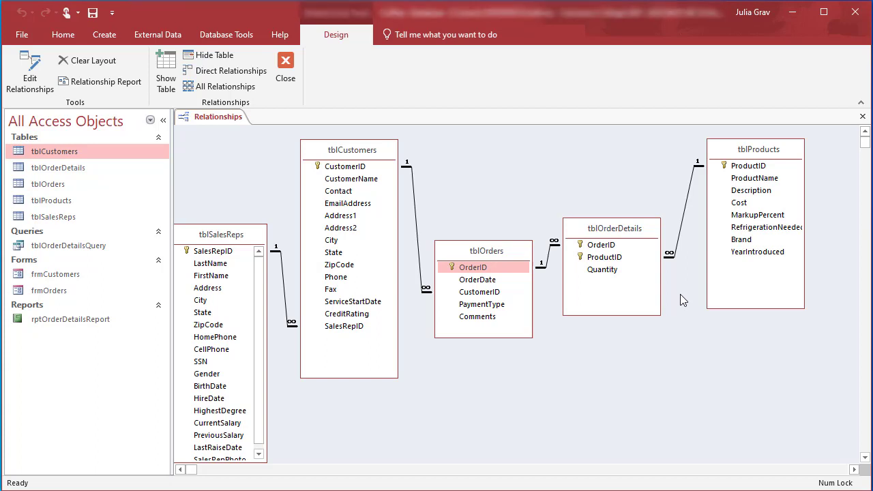
Step: Close the relationships layout and save its changes
{"action": "right_click", "coordinate": [226, 118]}
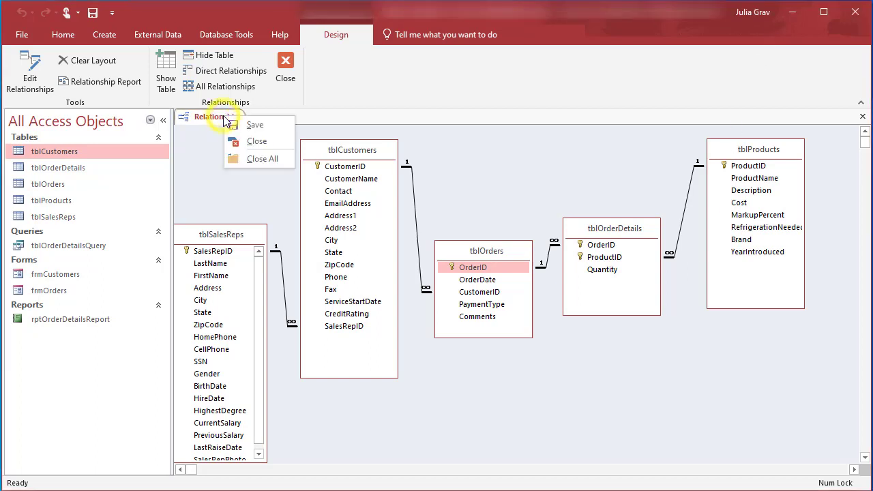
{"action": "left_click", "coordinate": [257, 142]}
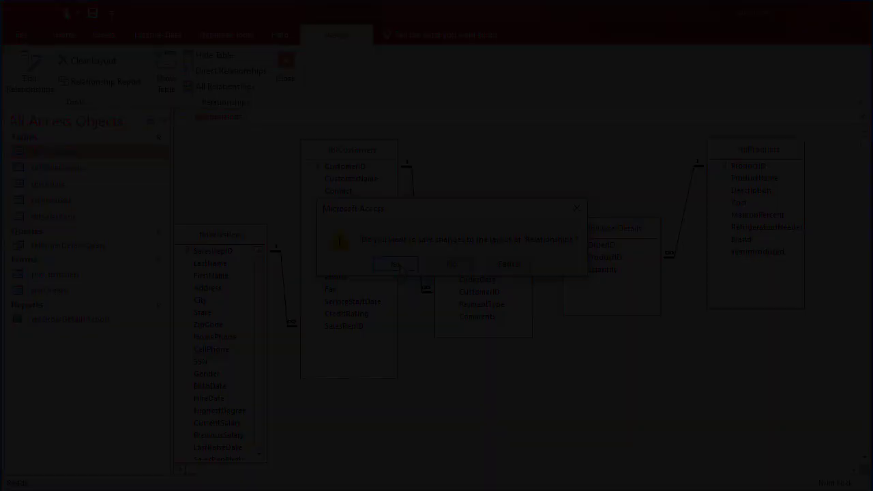
{"action": "left_click", "coordinate": [397, 265]}
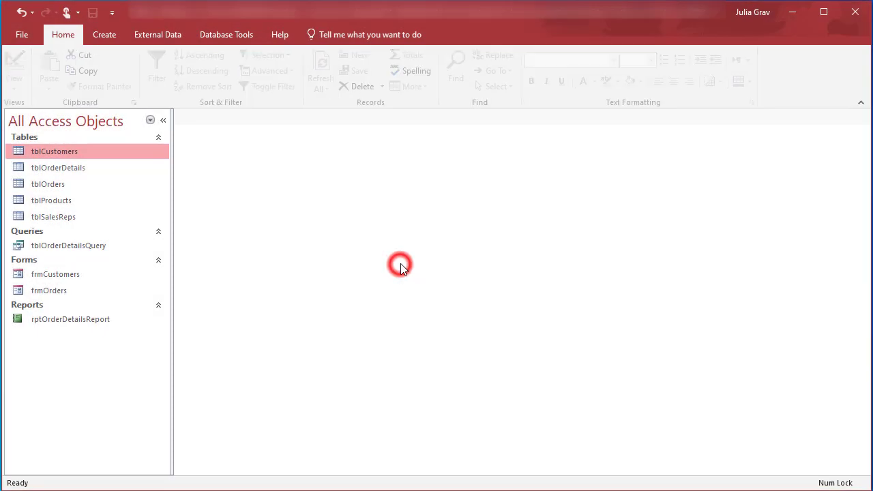
Step: Open tblOrderDetailsQuery and switch it to Design View
{"action": "double_click", "coordinate": [77, 244]}
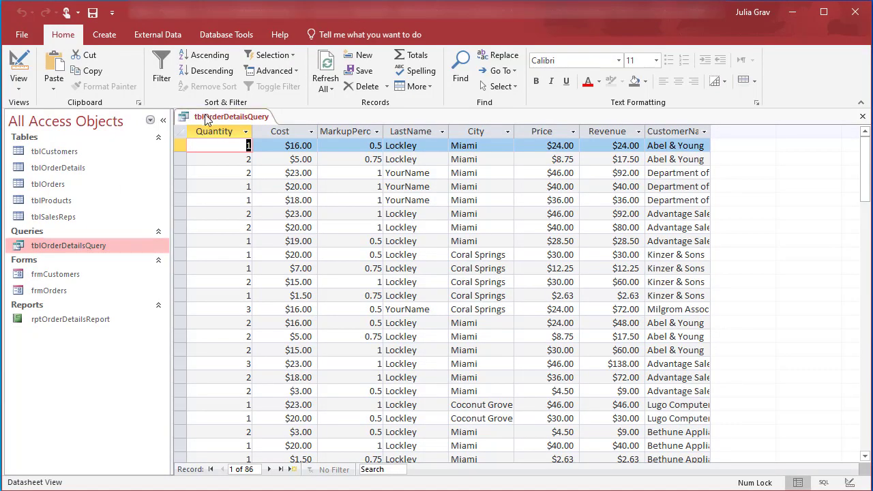
{"action": "right_click", "coordinate": [207, 119]}
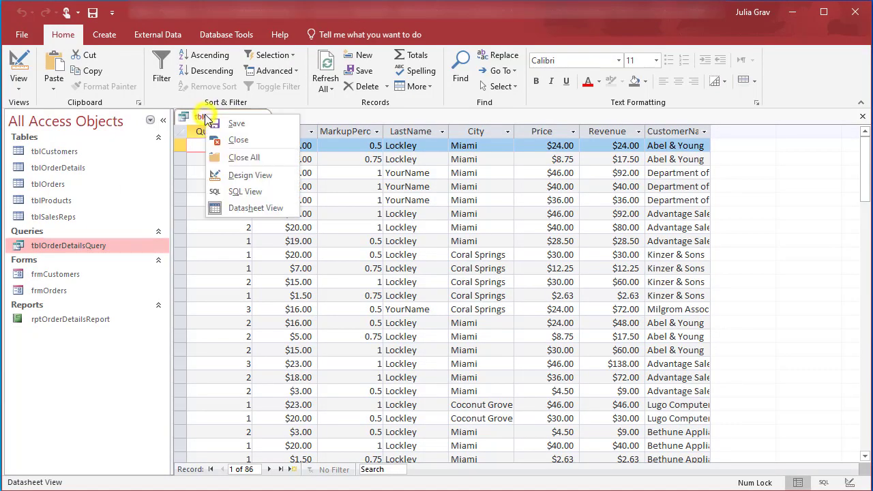
{"action": "left_click", "coordinate": [240, 174]}
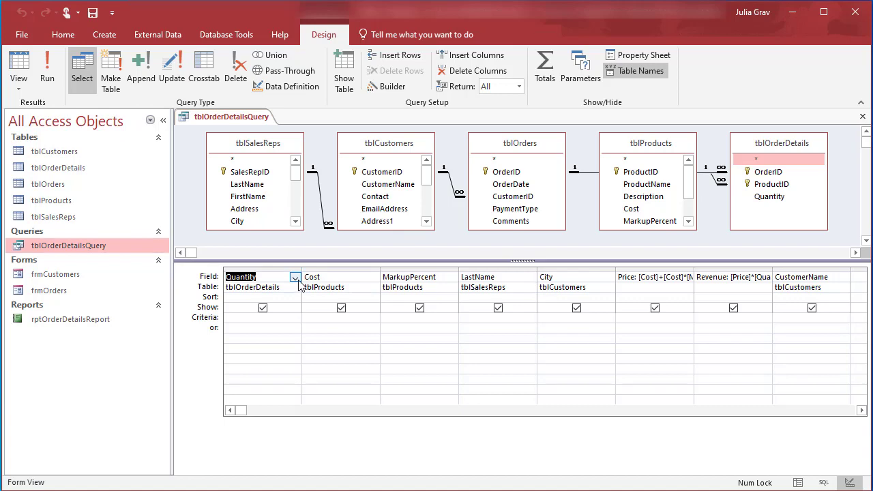
Step: View the records of tblOrderDetailsQuery in Datasheet View and close the query
{"action": "right_click", "coordinate": [266, 121]}
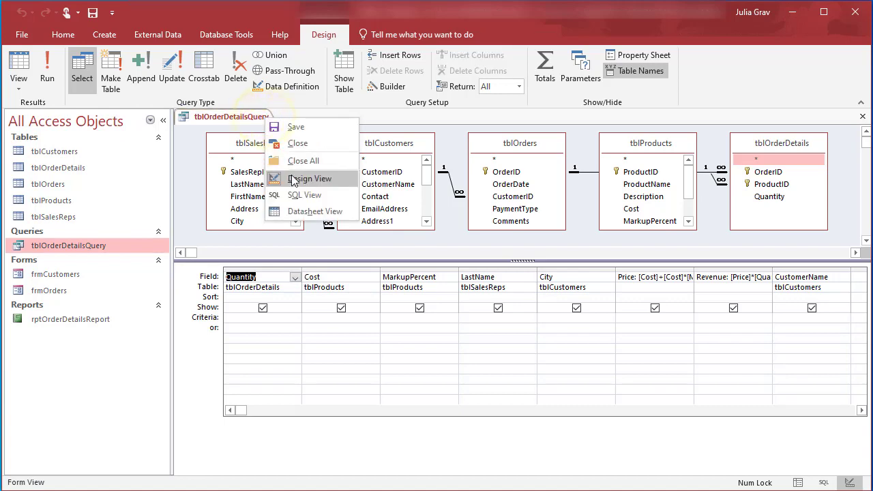
{"action": "left_click", "coordinate": [300, 209]}
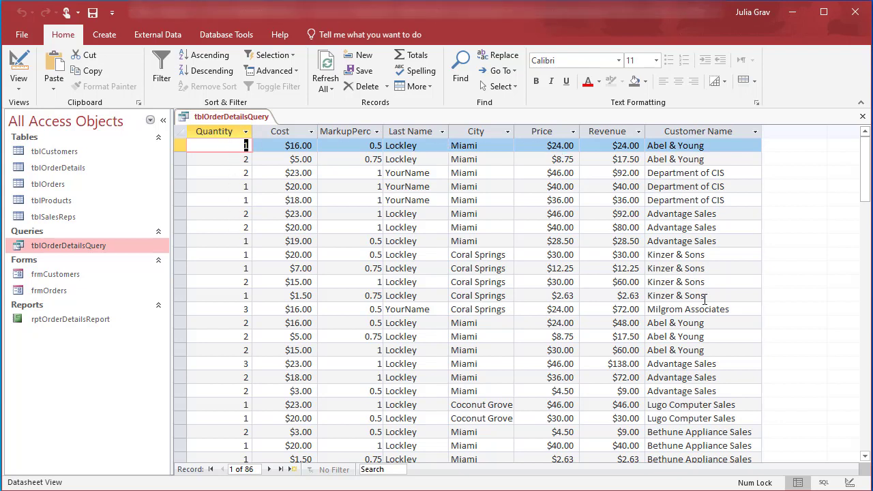
{"action": "right_click", "coordinate": [226, 119]}
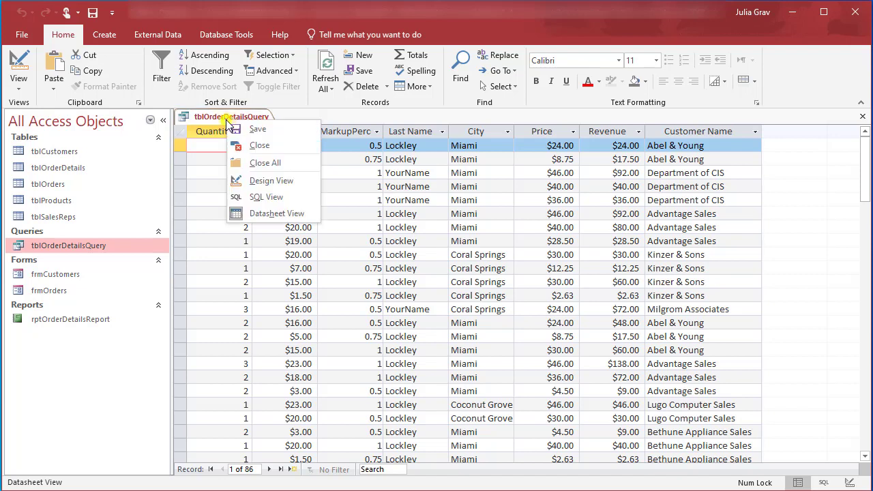
{"action": "left_click", "coordinate": [252, 144]}
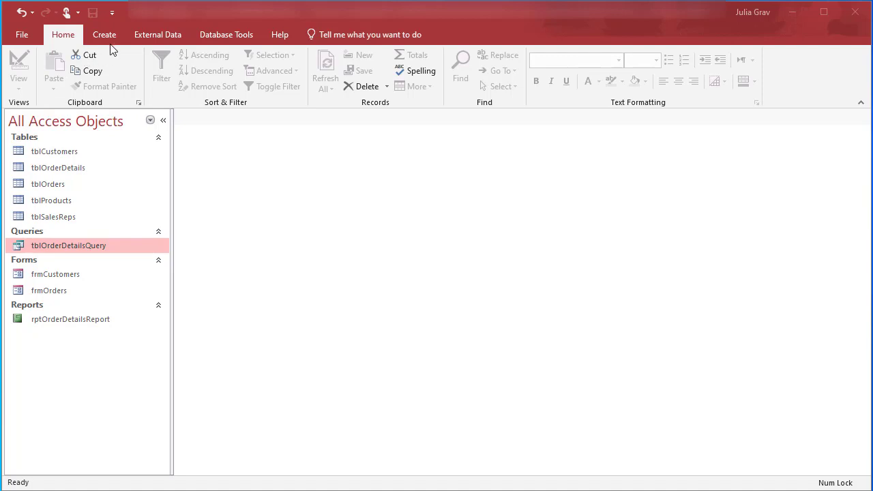
Step: Reopen tblOrderDetailsQuery in Design View and display its SQL statement without the text highlighted
{"action": "right_click", "coordinate": [63, 245]}
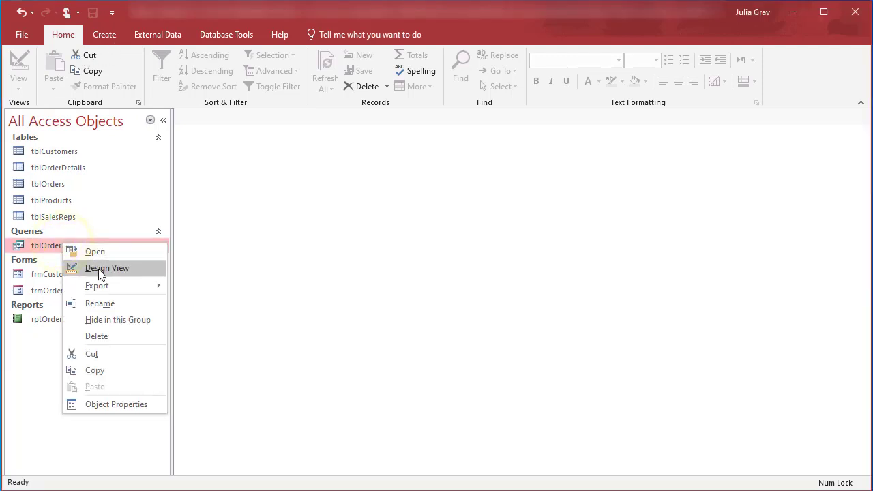
{"action": "left_click", "coordinate": [100, 269]}
{"action": "right_click", "coordinate": [245, 117]}
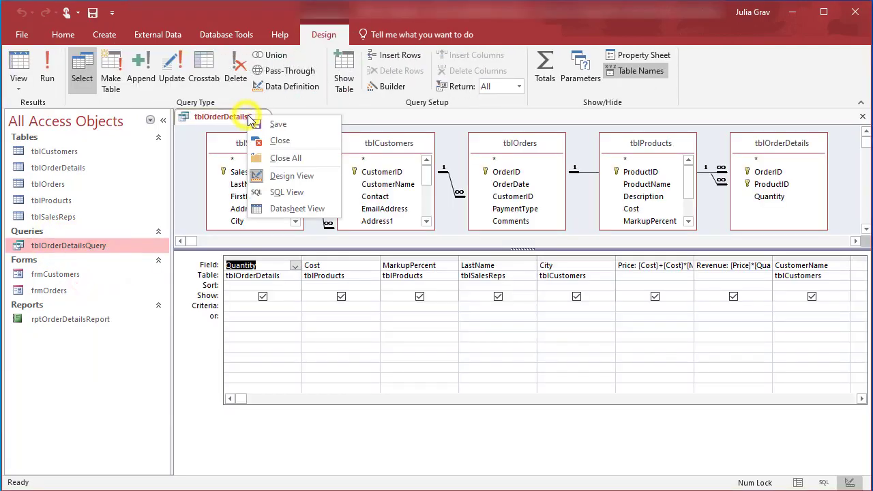
{"action": "left_click", "coordinate": [285, 193]}
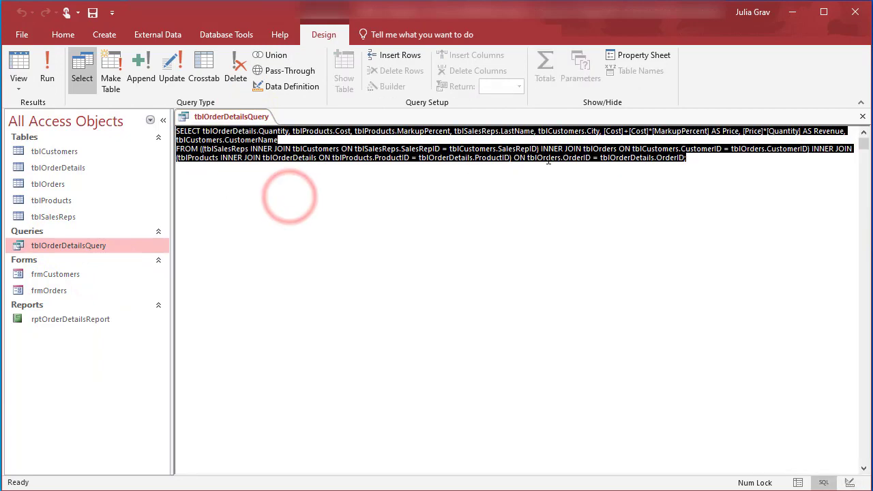
{"action": "left_click", "coordinate": [700, 163]}
{"action": "left_click", "coordinate": [699, 163]}
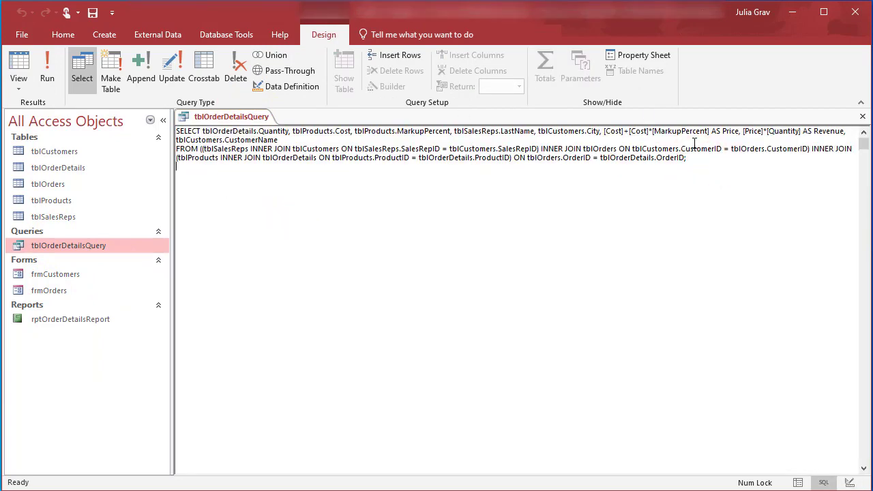
Step: Compare the query's Design View with its SQL View, finishing in Design View
{"action": "right_click", "coordinate": [232, 121]}
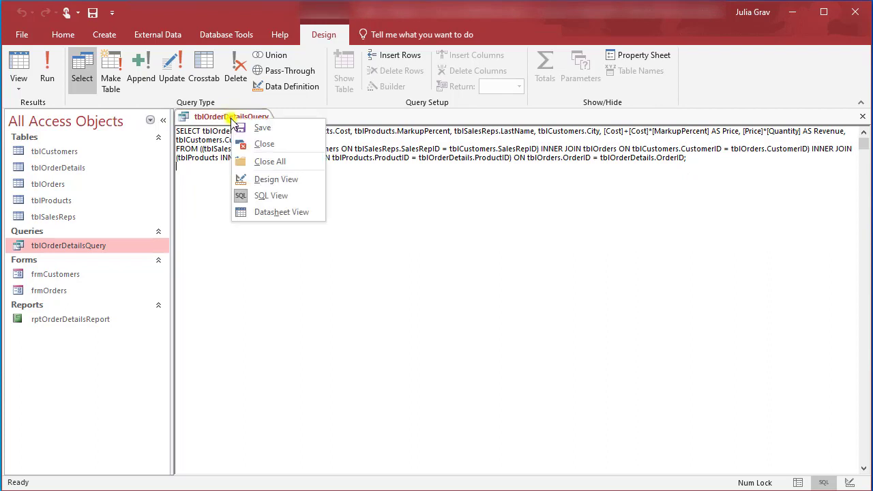
{"action": "left_click", "coordinate": [277, 184]}
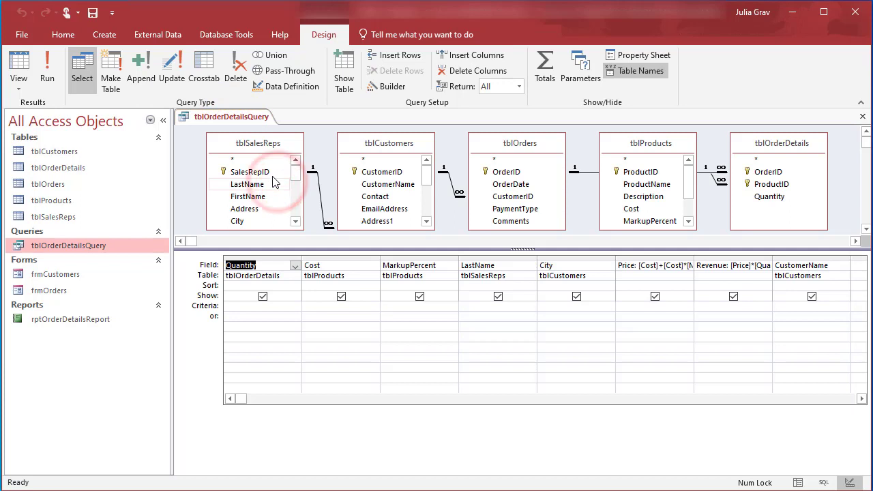
{"action": "right_click", "coordinate": [248, 116]}
{"action": "left_click", "coordinate": [277, 195]}
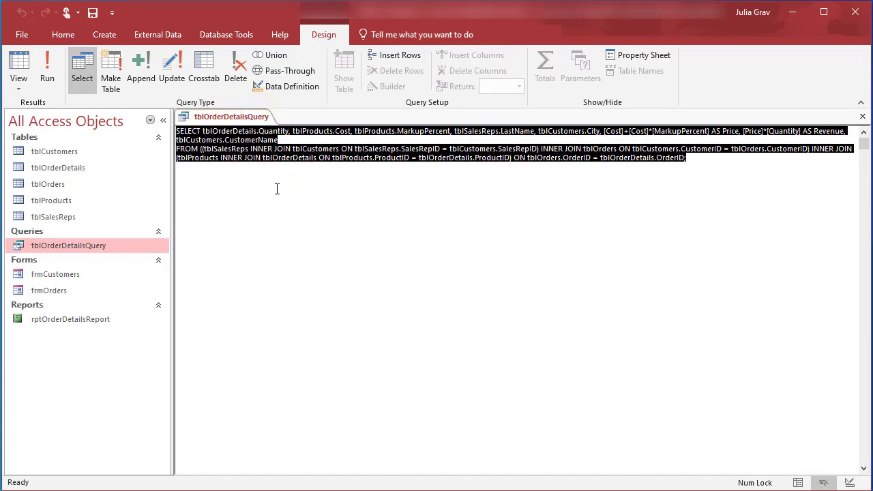
{"action": "right_click", "coordinate": [239, 117]}
{"action": "left_click", "coordinate": [263, 181]}
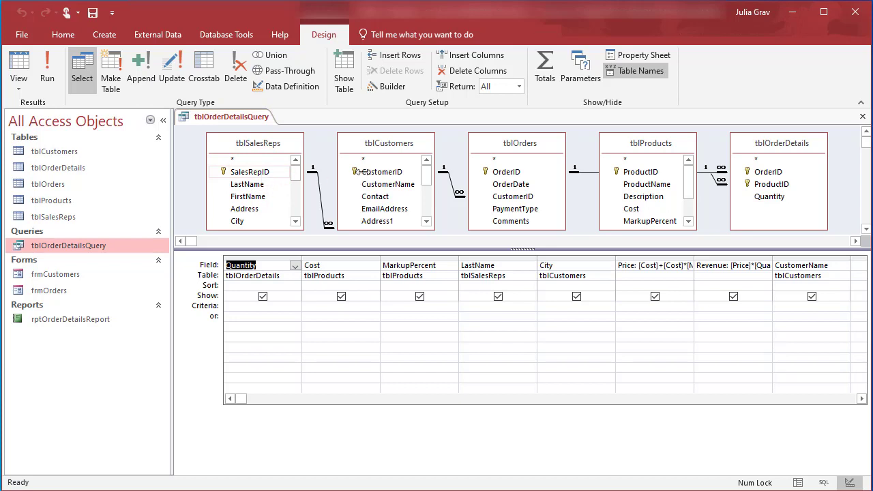
Step: Close tblOrderDetailsQuery and open the frmCustomers form
{"action": "left_click", "coordinate": [106, 275]}
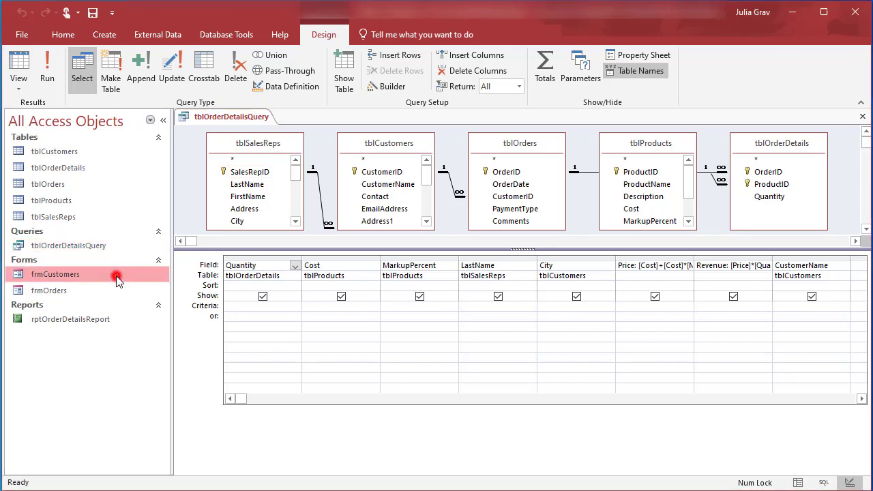
{"action": "right_click", "coordinate": [225, 118]}
{"action": "left_click", "coordinate": [237, 149]}
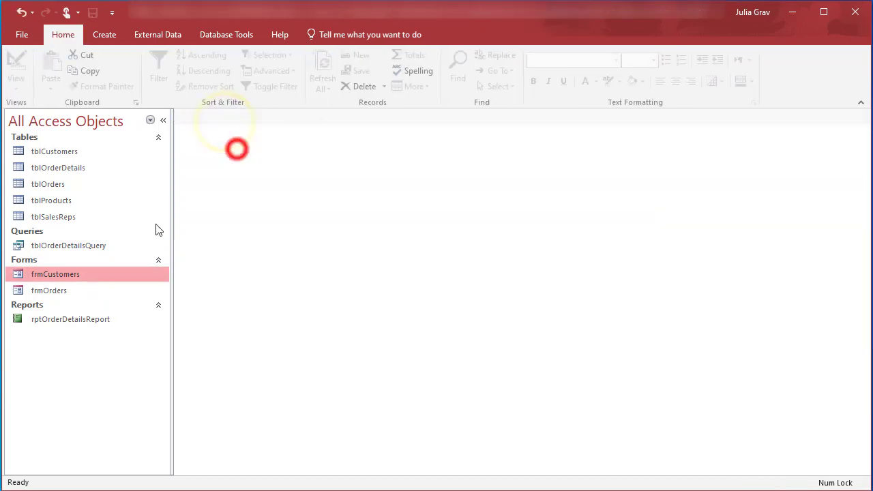
{"action": "double_click", "coordinate": [90, 273]}
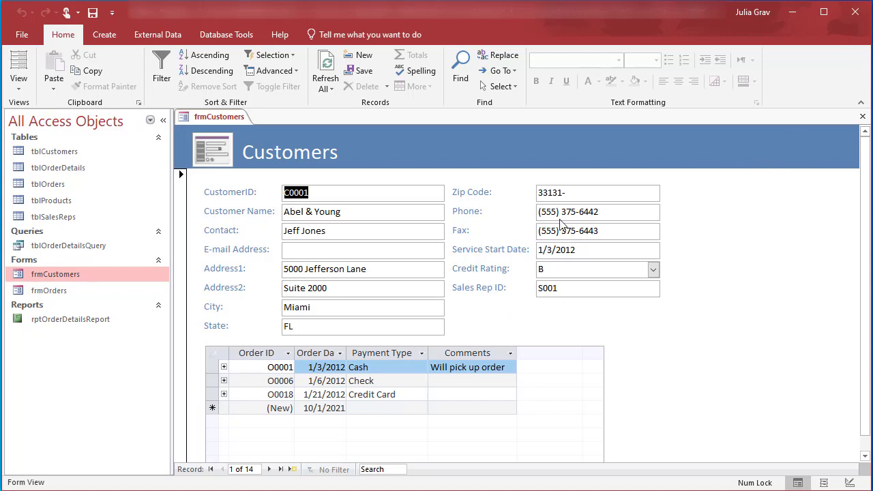
Step: Close the frmCustomers form and open rptOrderDetailsReport
{"action": "right_click", "coordinate": [232, 116]}
{"action": "left_click", "coordinate": [263, 146]}
{"action": "double_click", "coordinate": [74, 318]}
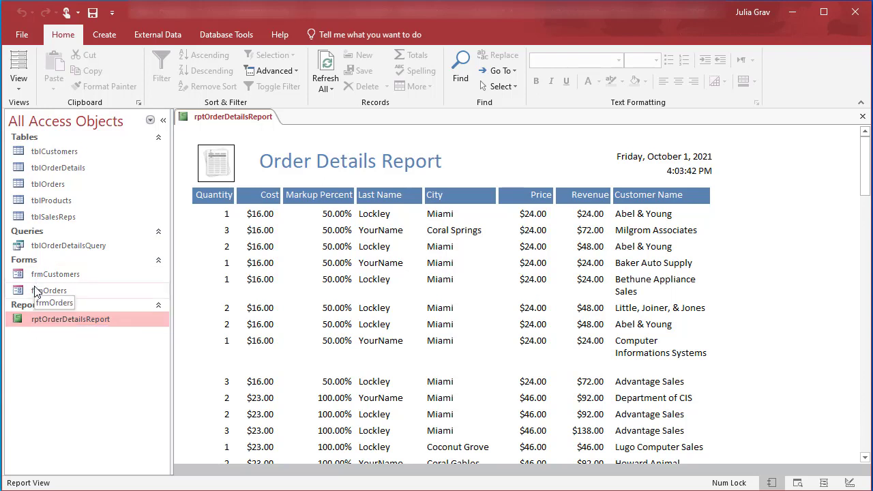
Step: Rename tblOrderDetailsQuery as qryOrderDetailsQuery so that it carries the query prefix
{"action": "left_click", "coordinate": [42, 247]}
{"action": "right_click", "coordinate": [42, 247]}
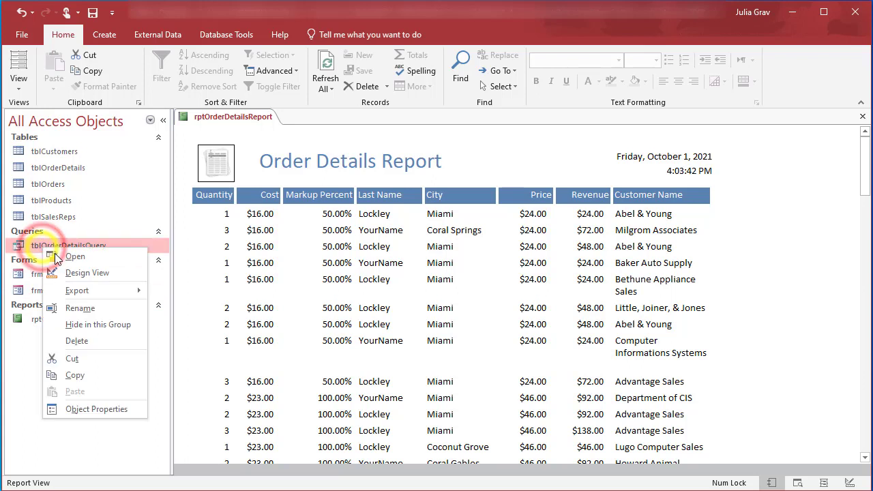
{"action": "left_click", "coordinate": [80, 309]}
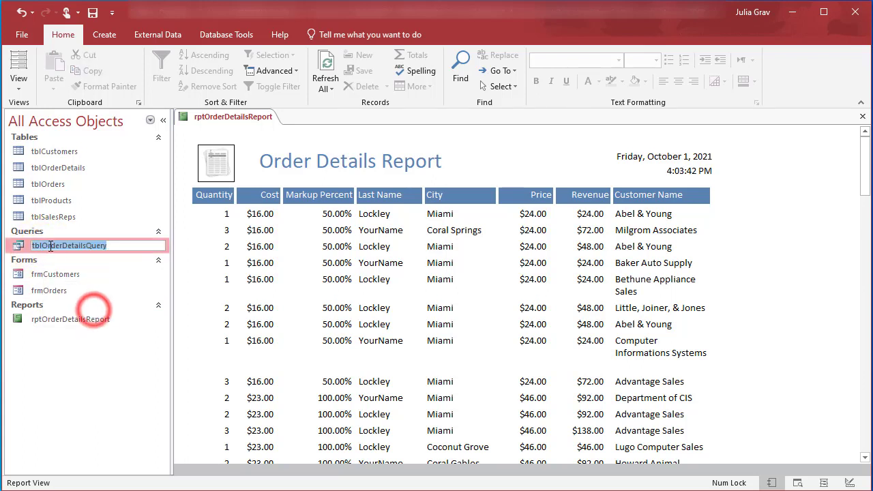
{"action": "left_click", "coordinate": [41, 247]}
{"action": "key", "text": "BackSpace"}
{"action": "key", "text": "BackSpace"}
{"action": "key", "text": "BackSpace"}
{"action": "type", "text": "qry"}
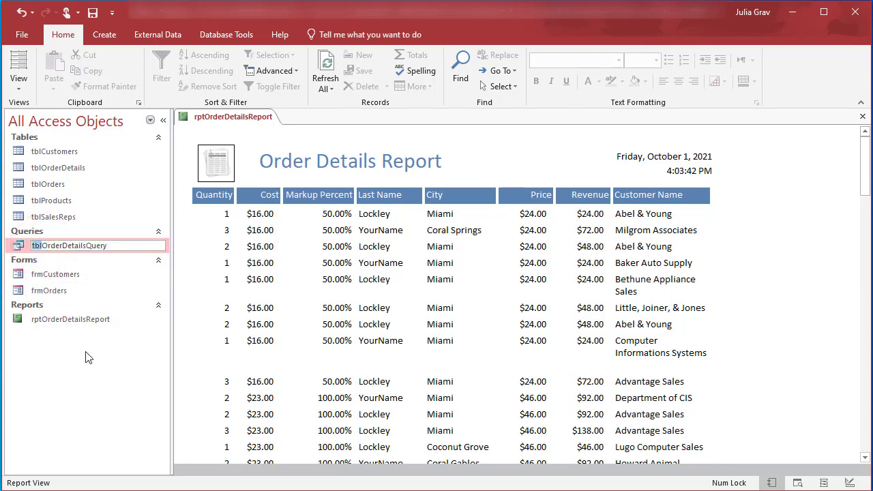
{"action": "key", "text": "Return"}
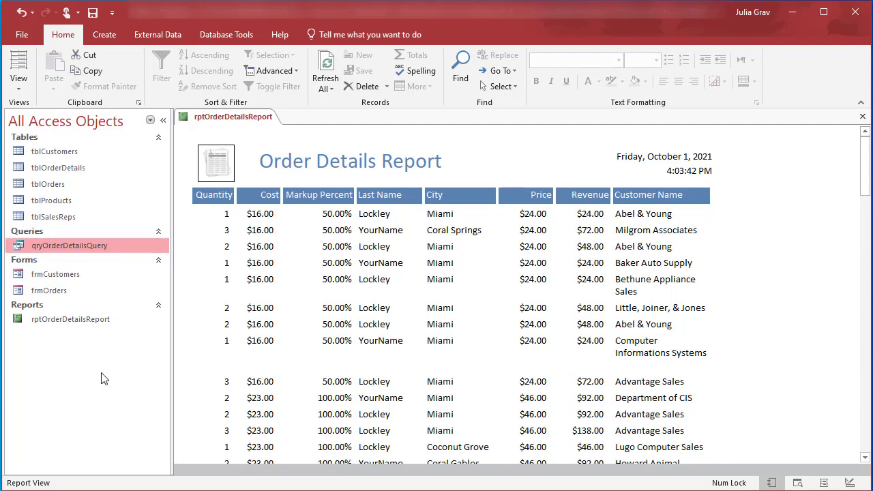
Step: Look through the order records listed in rptOrderDetailsReport
{"action": "left_click", "coordinate": [81, 318]}
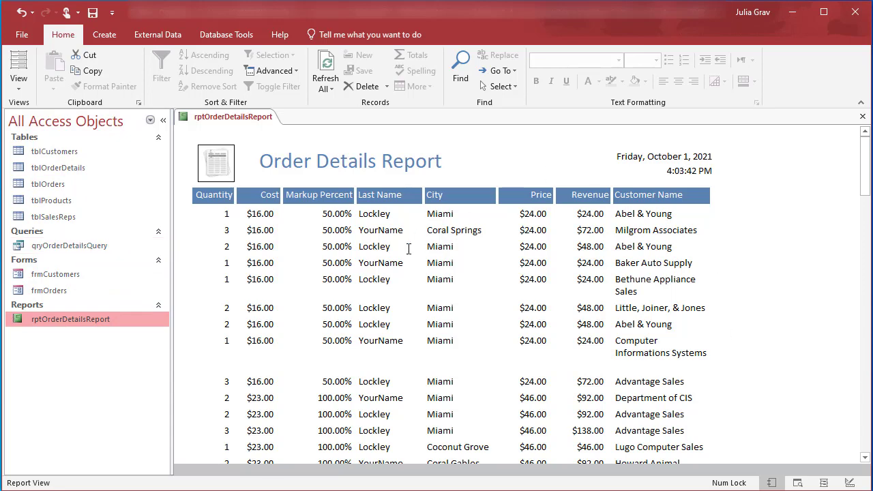
{"action": "scroll", "coordinate": [409, 248], "scroll_direction": "down", "scroll_amount": 3}
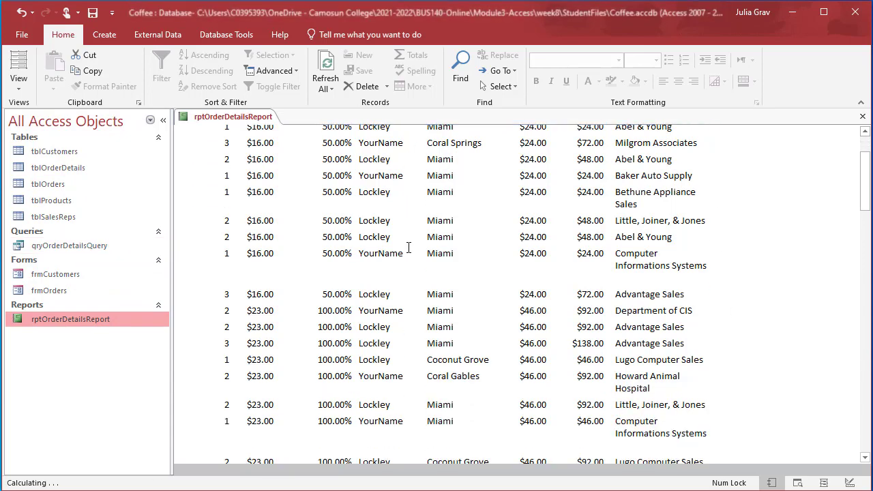
{"action": "scroll", "coordinate": [409, 249], "scroll_direction": "down", "scroll_amount": 3}
{"action": "scroll", "coordinate": [409, 248], "scroll_direction": "down", "scroll_amount": 3}
{"action": "scroll", "coordinate": [409, 249], "scroll_direction": "up", "scroll_amount": 10}
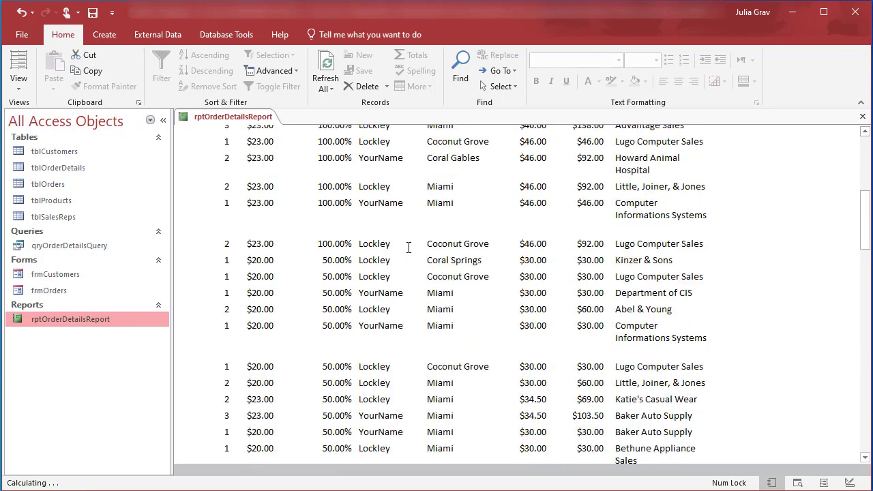